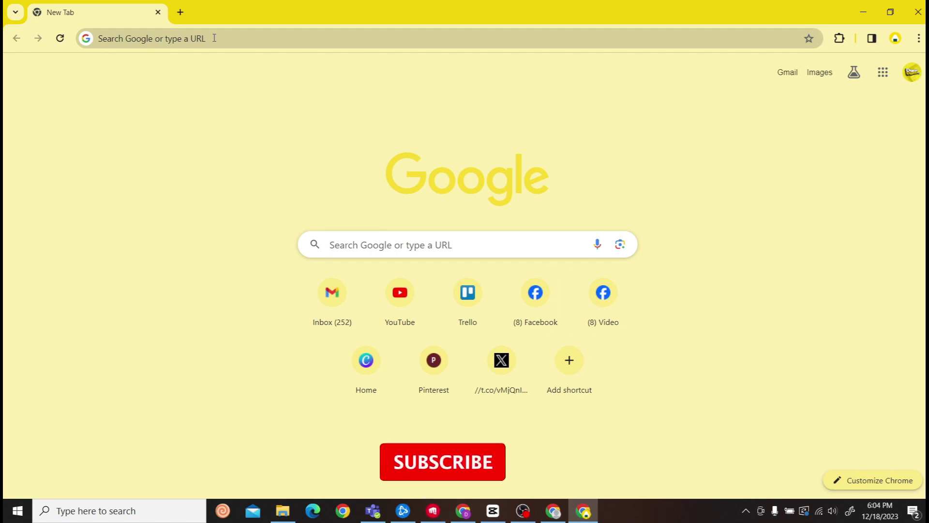
- Load calendly.com in Chrome to reach the Calendly account home page
left_click(214, 37)
type("calendly.com")
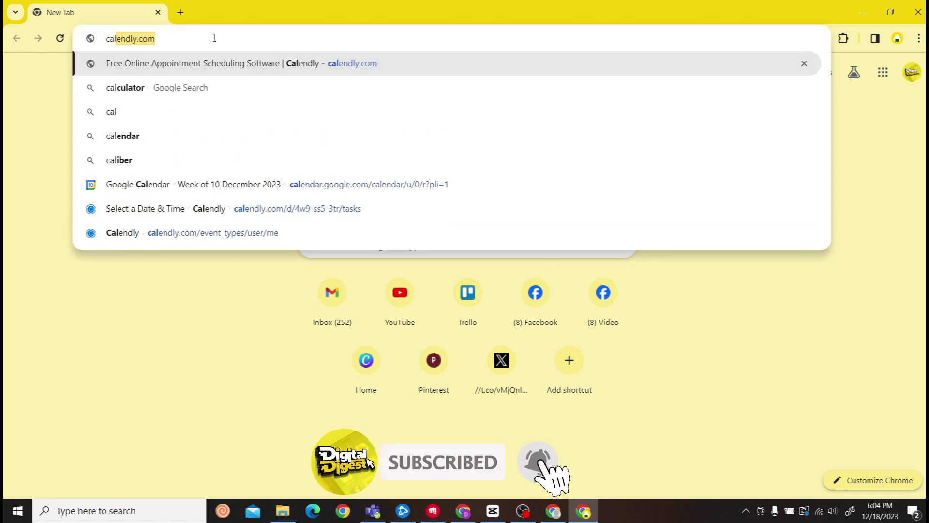
key("Return")
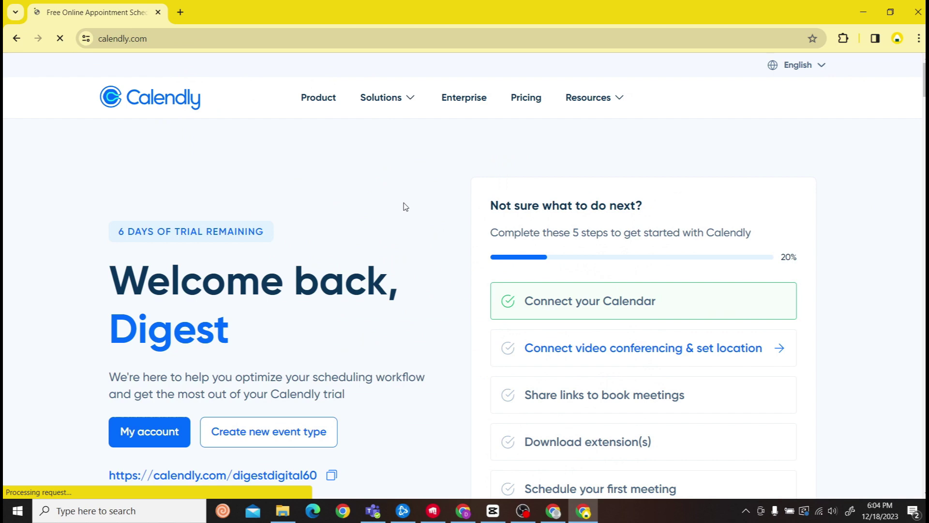
scroll(515, 372, "down", 3)
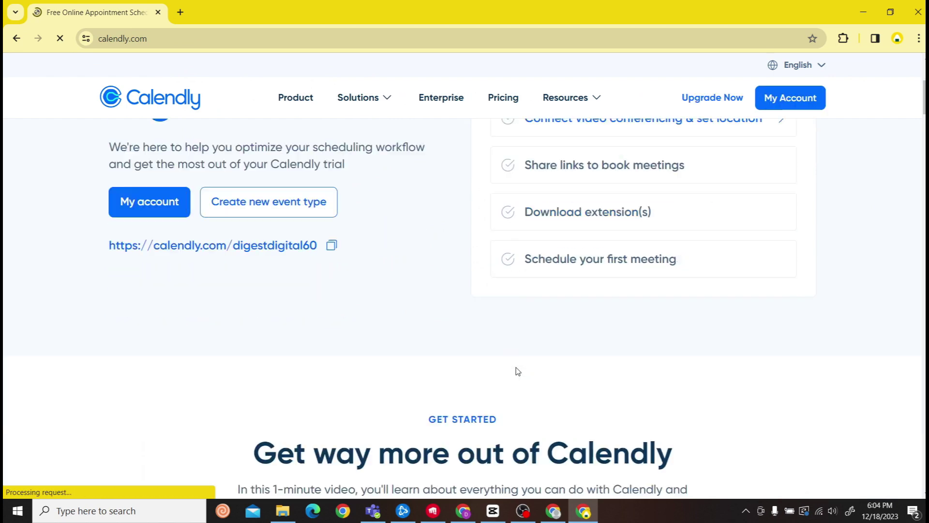
scroll(508, 436, "up", 3)
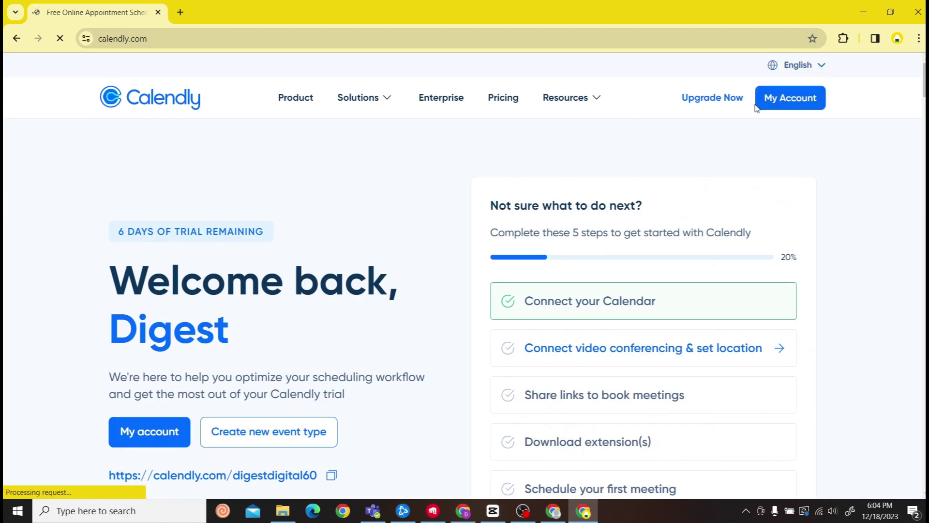
- From the event types dashboard, create a new one-off meeting and dismiss the Admin Center tip
left_click(790, 101)
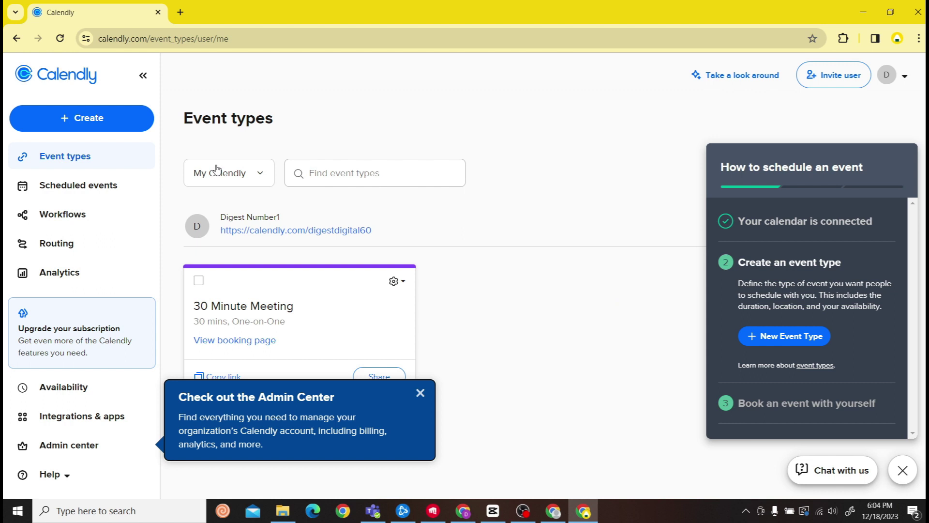
left_click(93, 129)
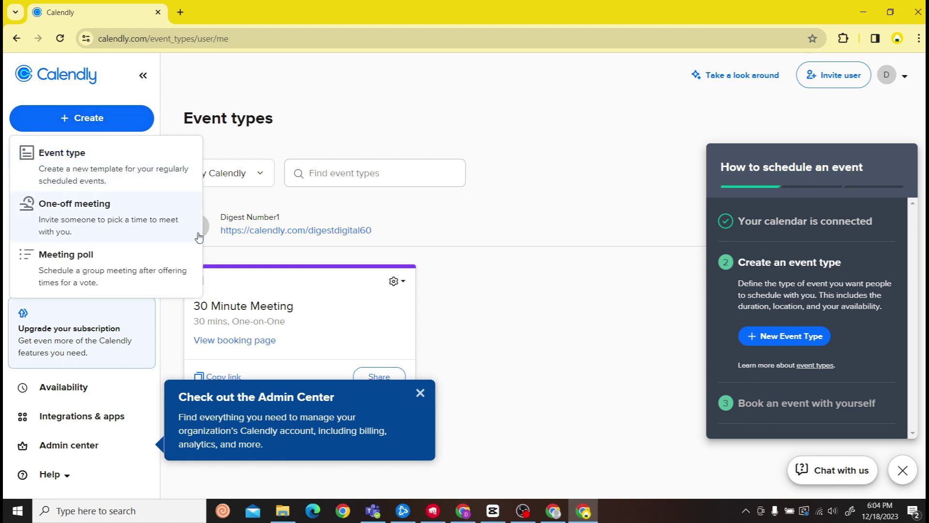
left_click(144, 229)
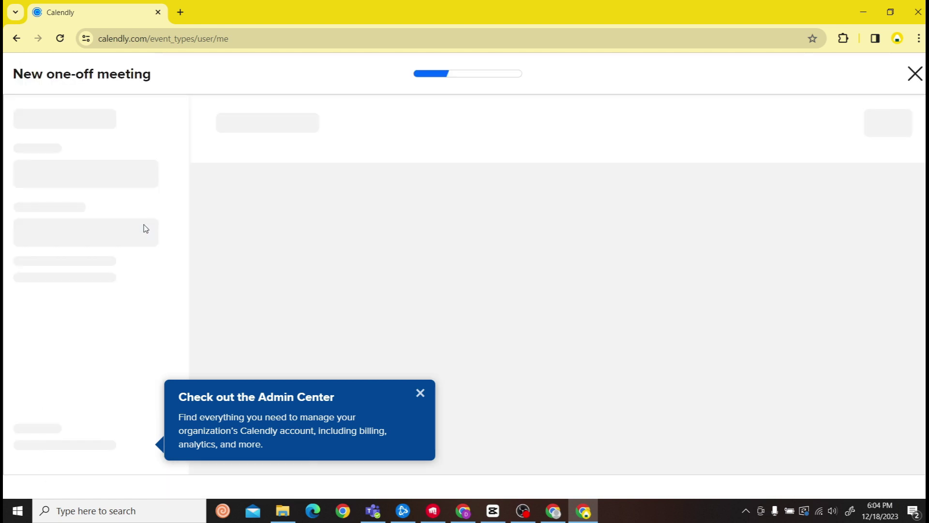
left_click(421, 393)
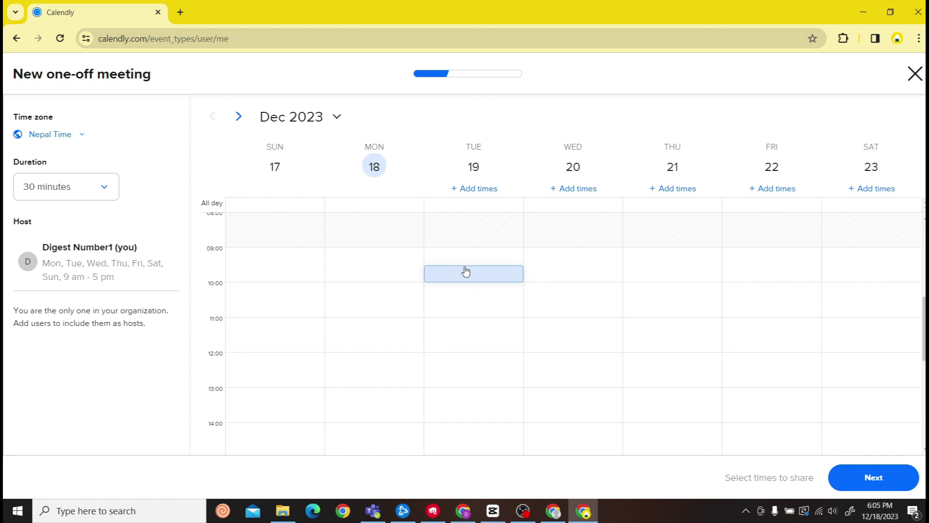
- Offer a Tuesday 19 December 09:15–09:45 slot and proceed to the meeting details form
left_click(464, 262)
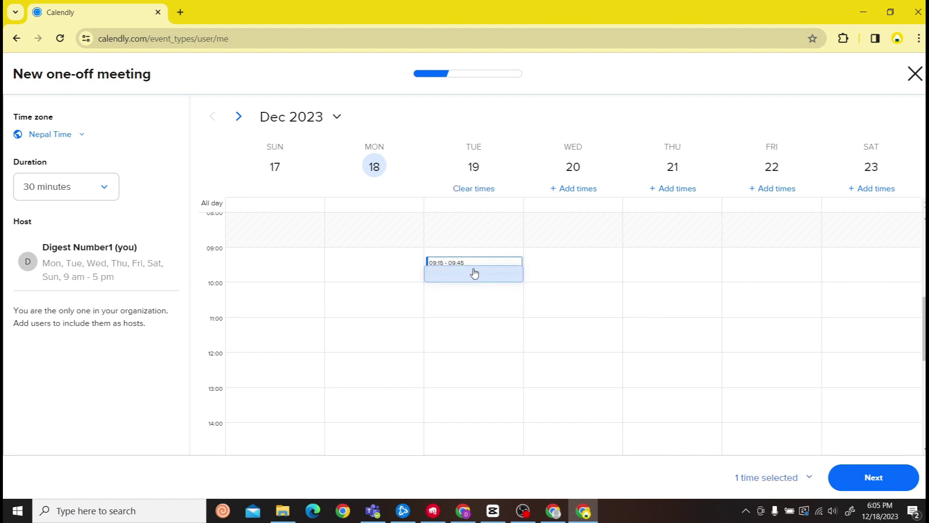
left_click(859, 482)
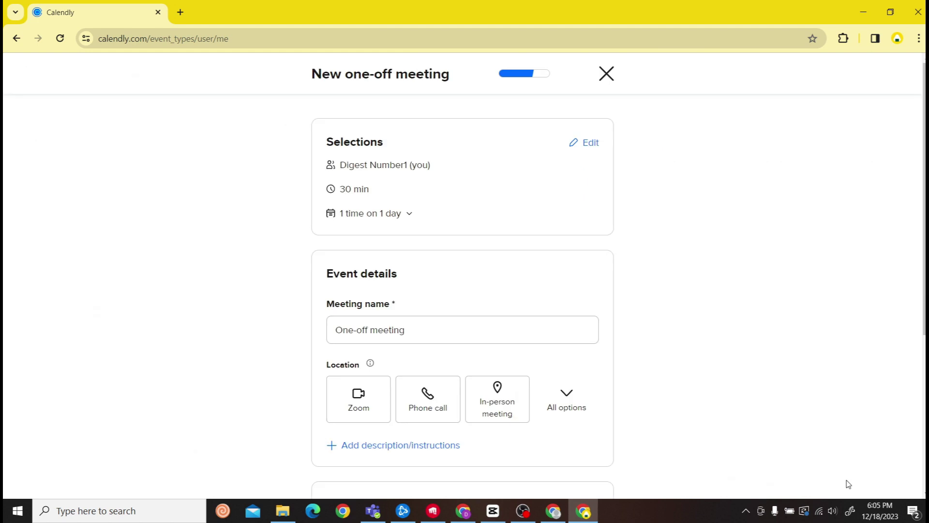
scroll(679, 406, "down", 3)
scroll(677, 410, "up", 3)
left_click(588, 157)
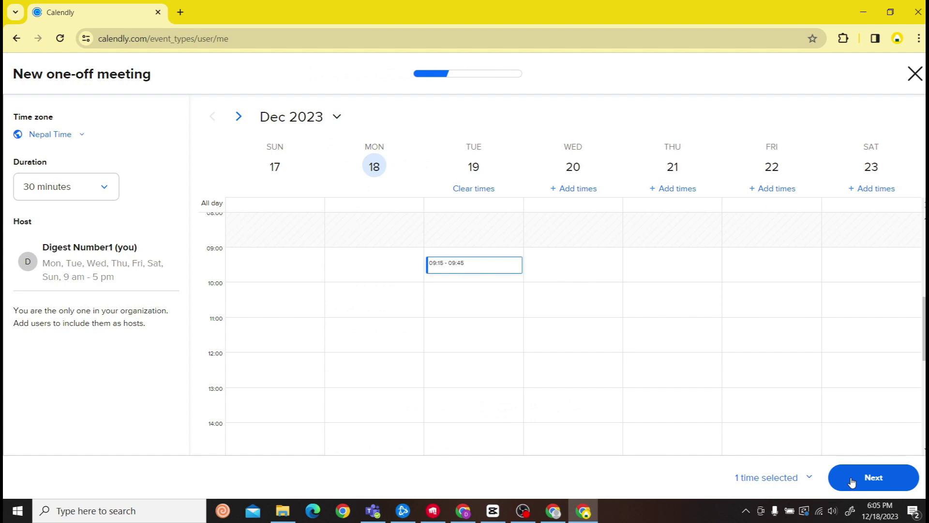
left_click(839, 474)
scroll(439, 320, "down", 3)
left_click_drag(431, 127, 314, 128)
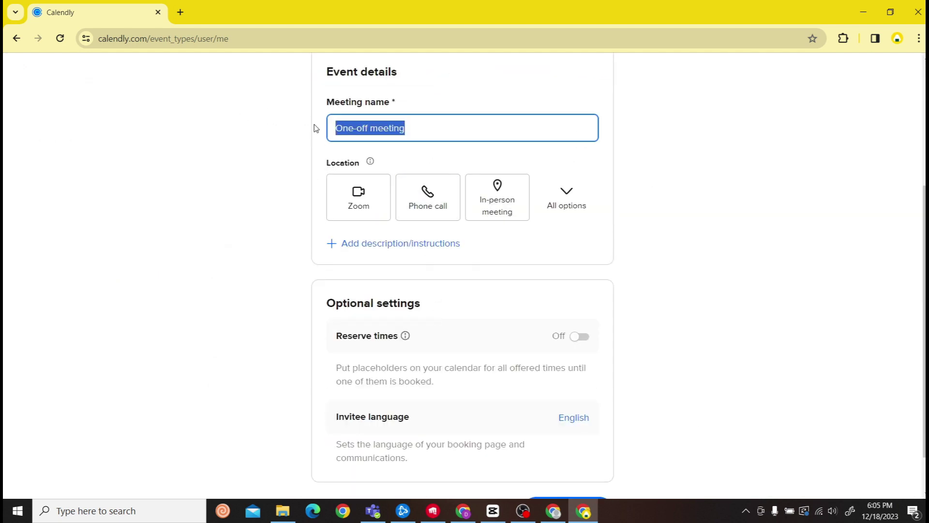
type("M")
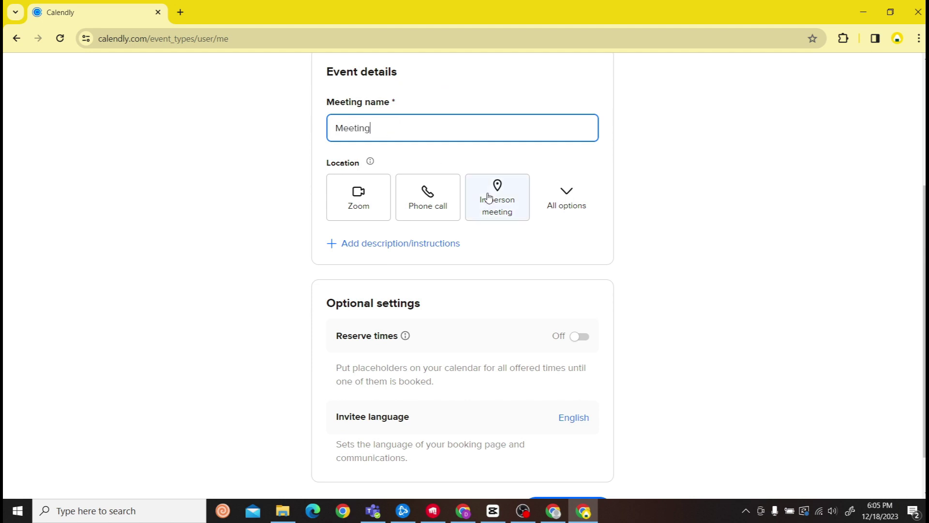
- Set Zoom as the meeting location and select text in its not-connected warning
left_click(567, 195)
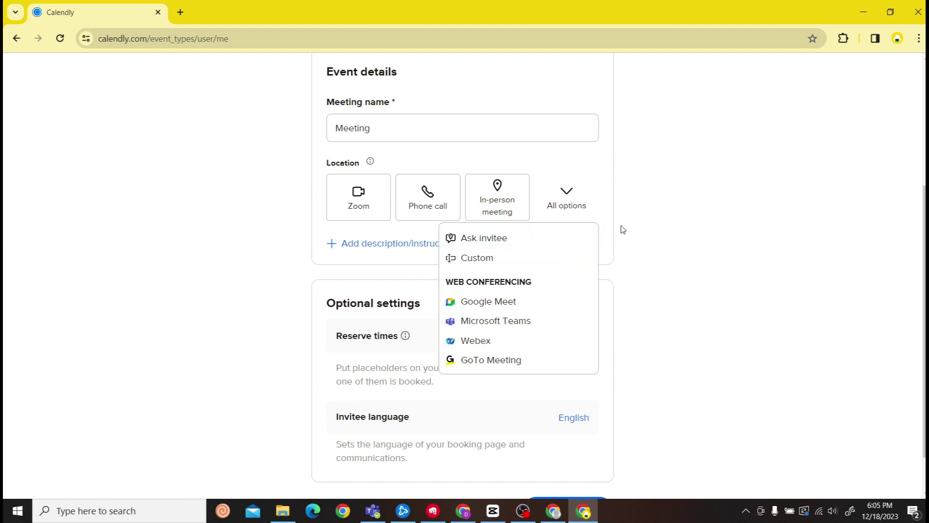
left_click(672, 230)
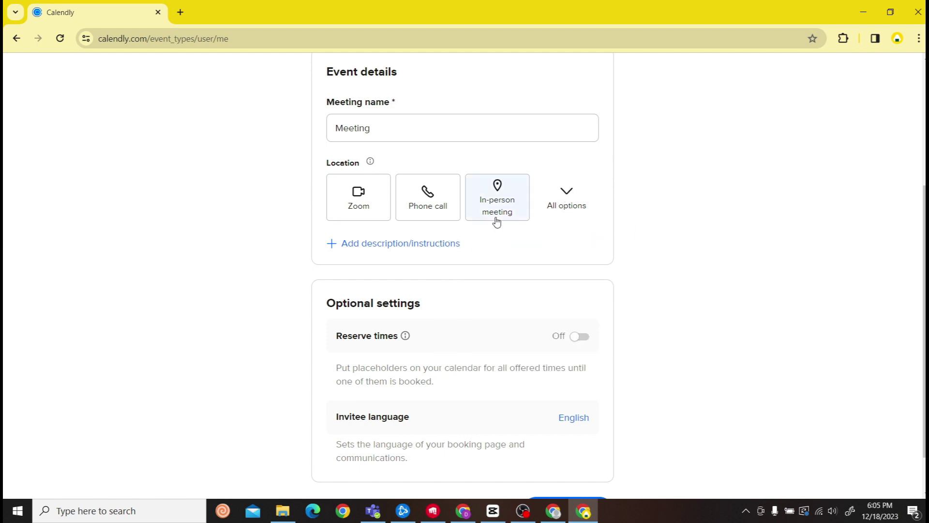
left_click(360, 207)
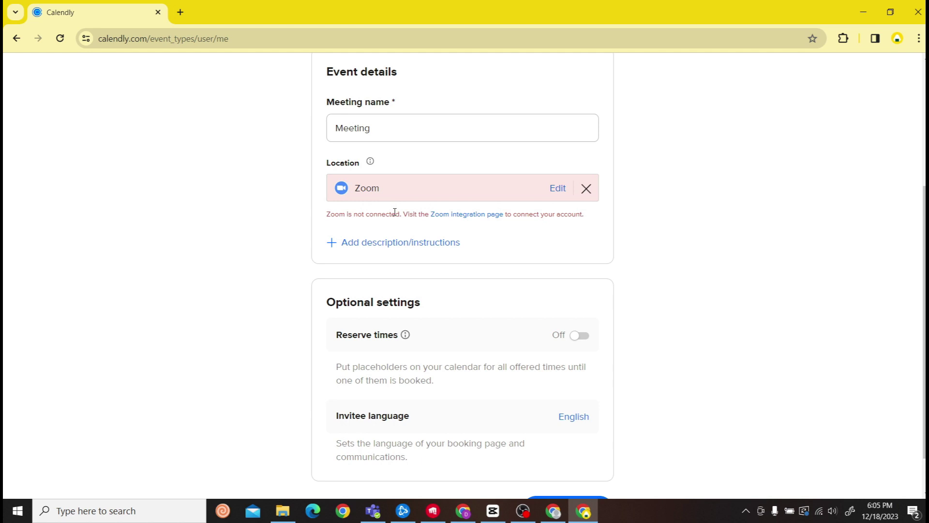
double_click(372, 214)
left_click(378, 213)
mouse_move(335, 217)
left_mouse_down()
mouse_move(366, 215)
mouse_move(326, 214)
mouse_move(411, 211)
left_mouse_up()
left_click(411, 210)
- Open the Zoom integration page in a new tab and start connecting Zoom
right_click(457, 213)
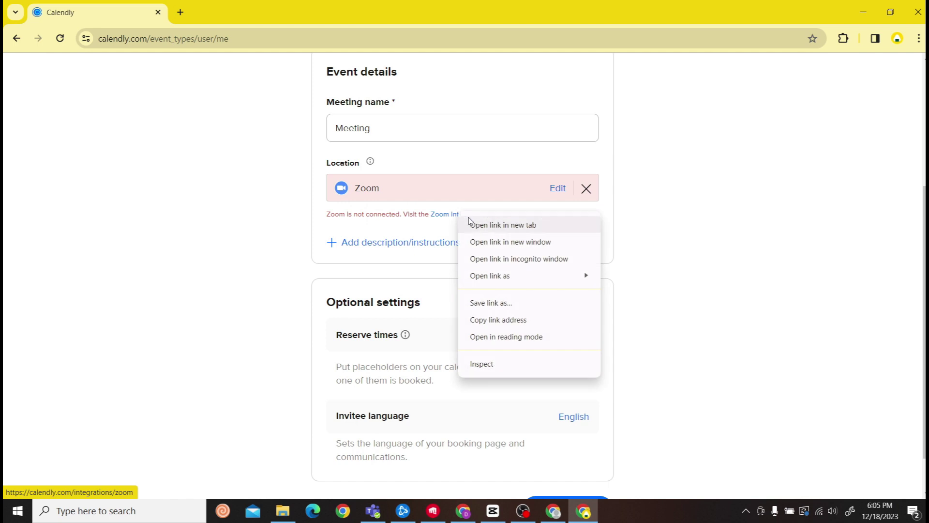
left_click(209, 218)
right_click(452, 219)
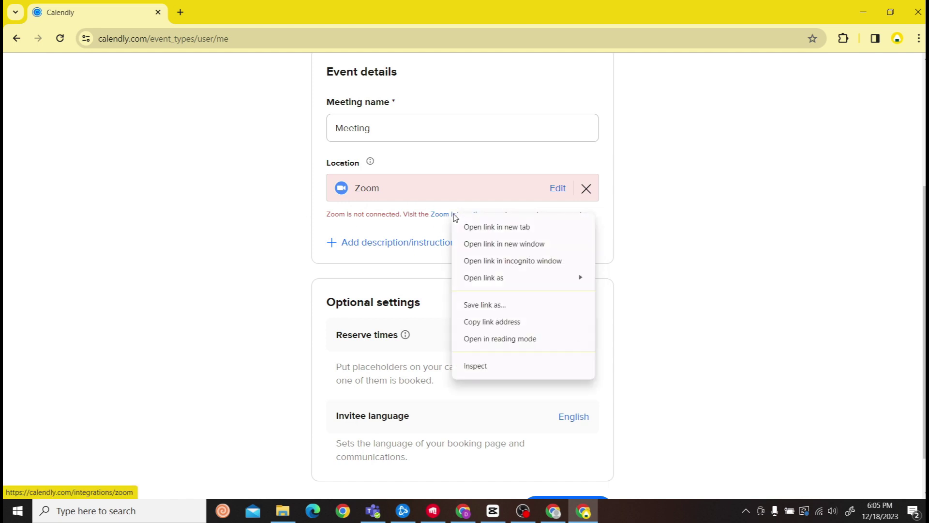
left_click(468, 226)
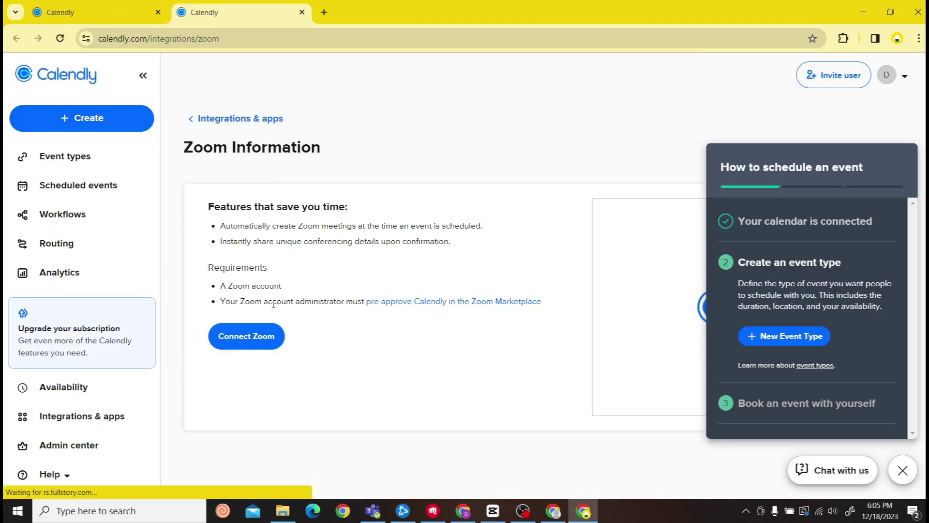
left_click(248, 347)
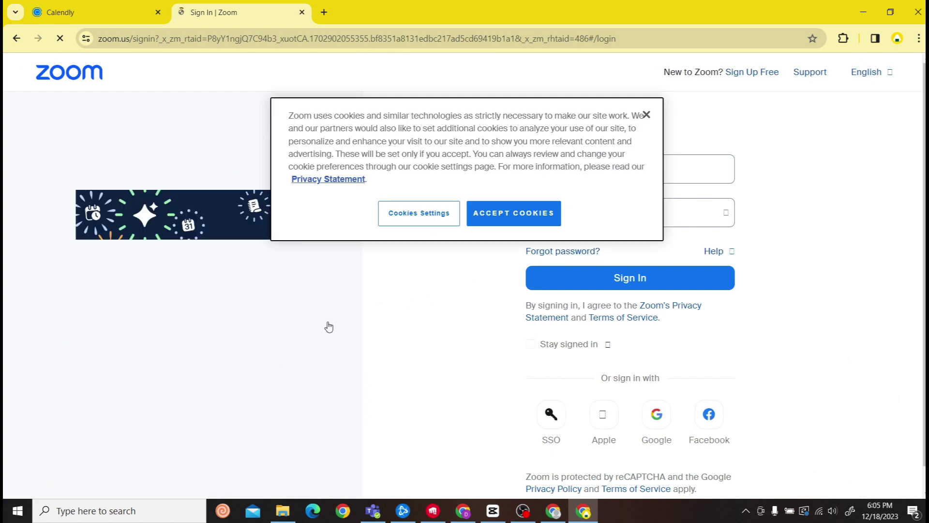
- Dismiss the cookie notice and sign in to Zoom with the Google account
left_click(646, 115)
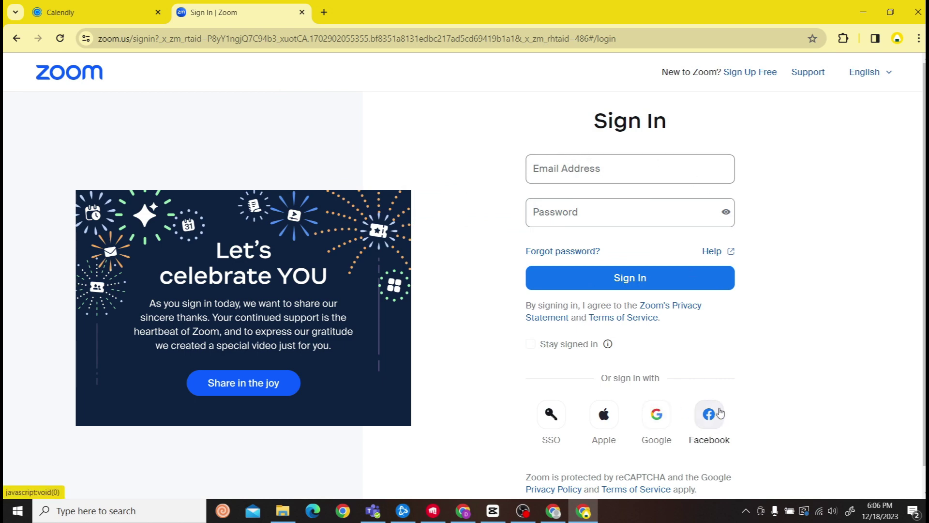
left_click(564, 179)
left_click(606, 213)
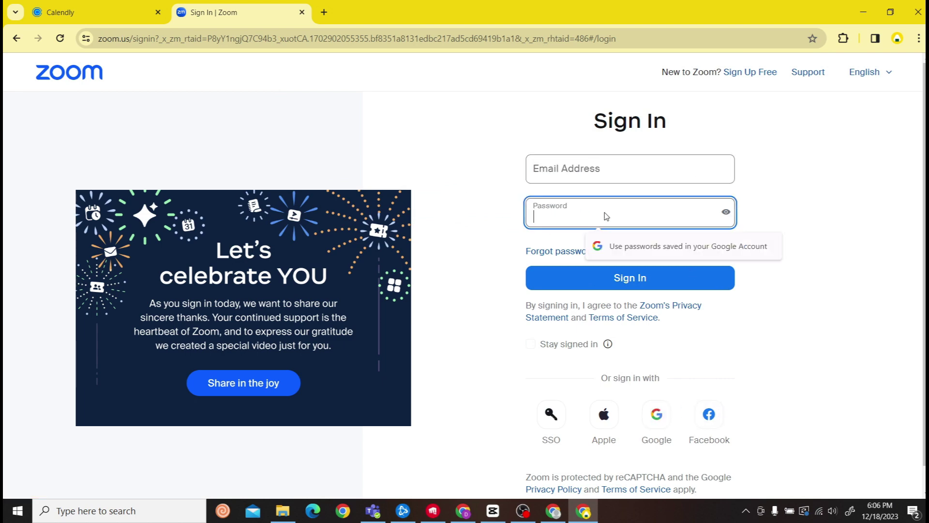
left_click(675, 244)
left_click(612, 69)
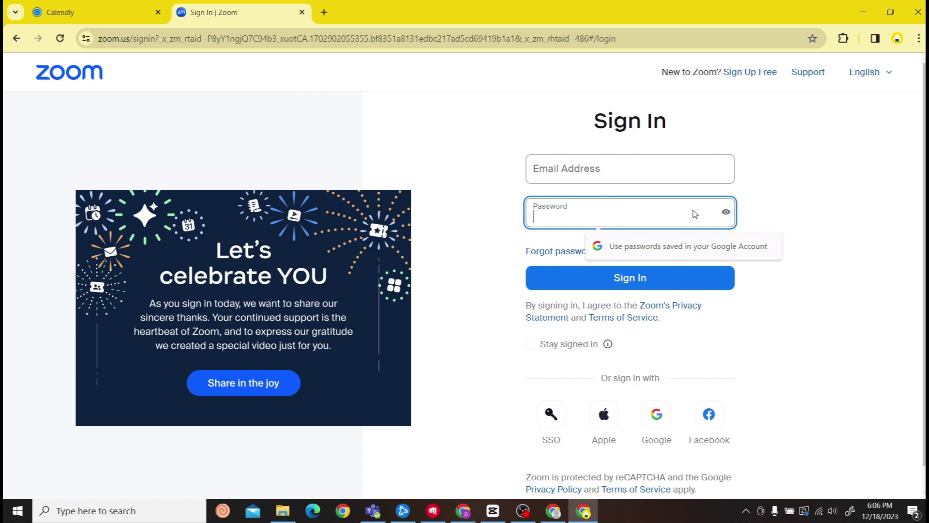
left_click(656, 417)
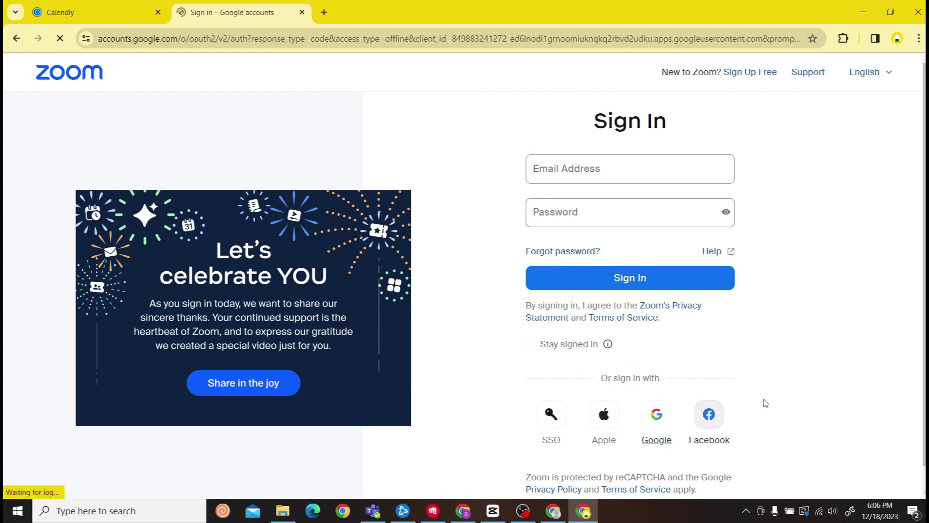
left_click(446, 272)
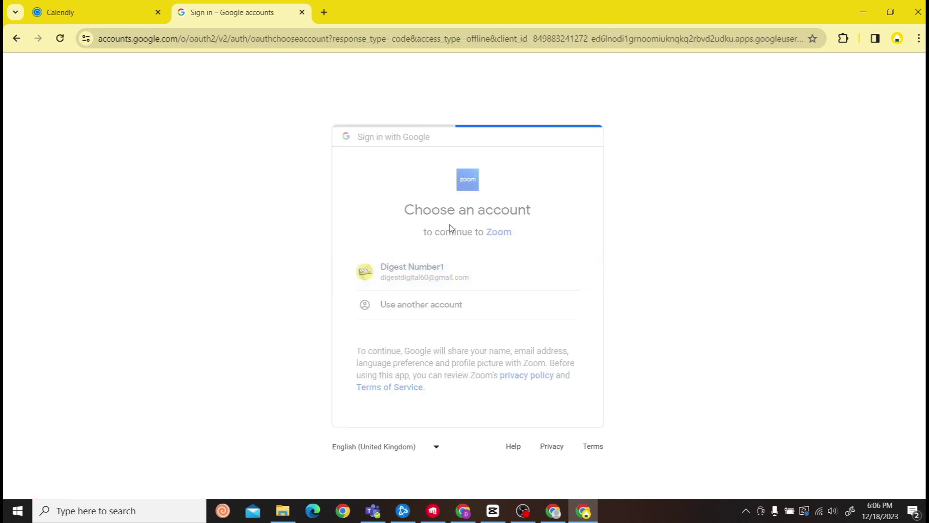
left_click(501, 357)
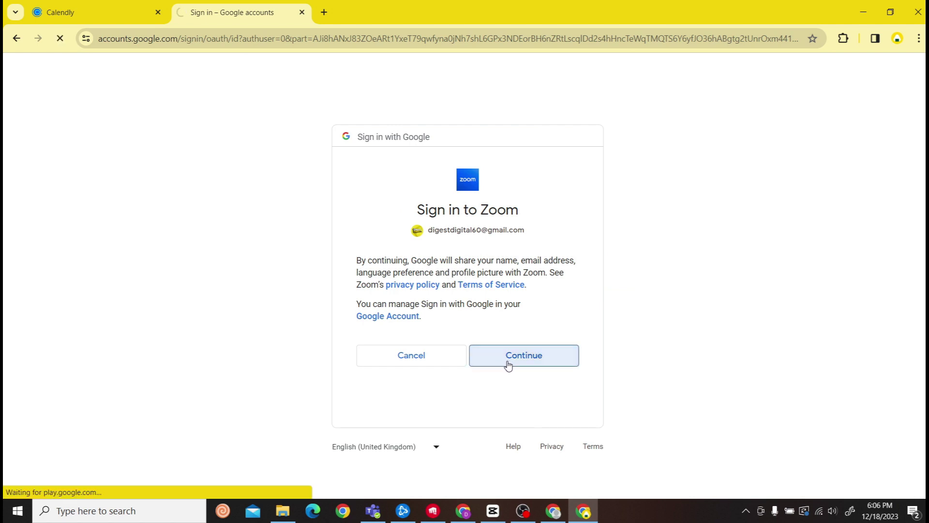
- Start another new one-off meeting from Calendly's Create menu
left_click(82, 118)
left_click(111, 149)
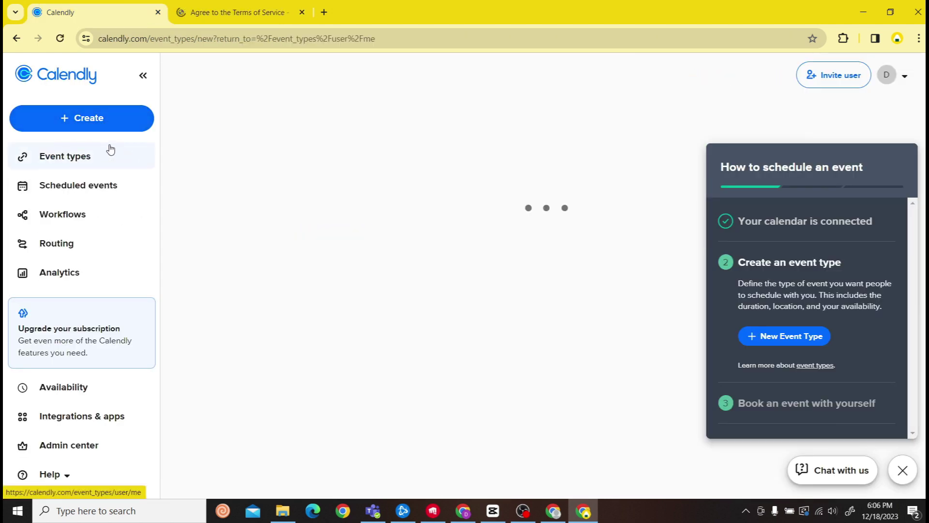
left_click(109, 119)
left_click(102, 203)
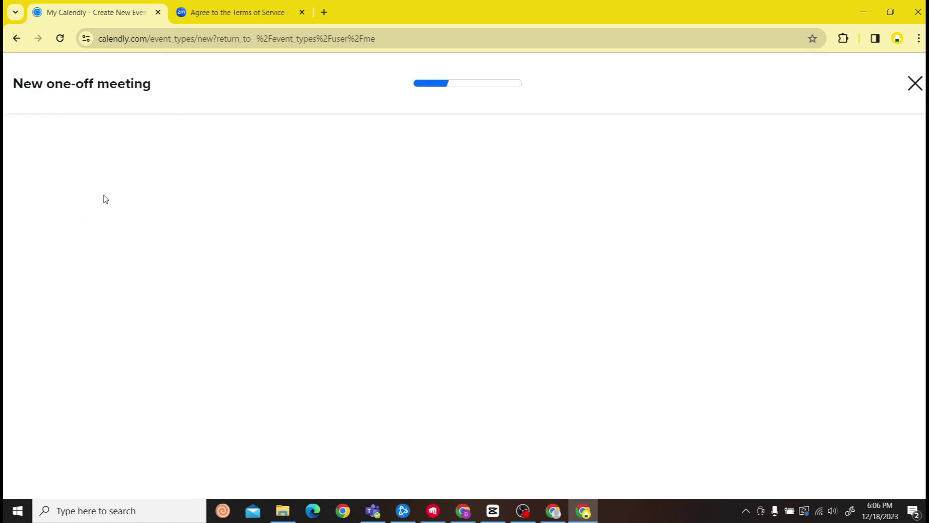
left_click(237, 22)
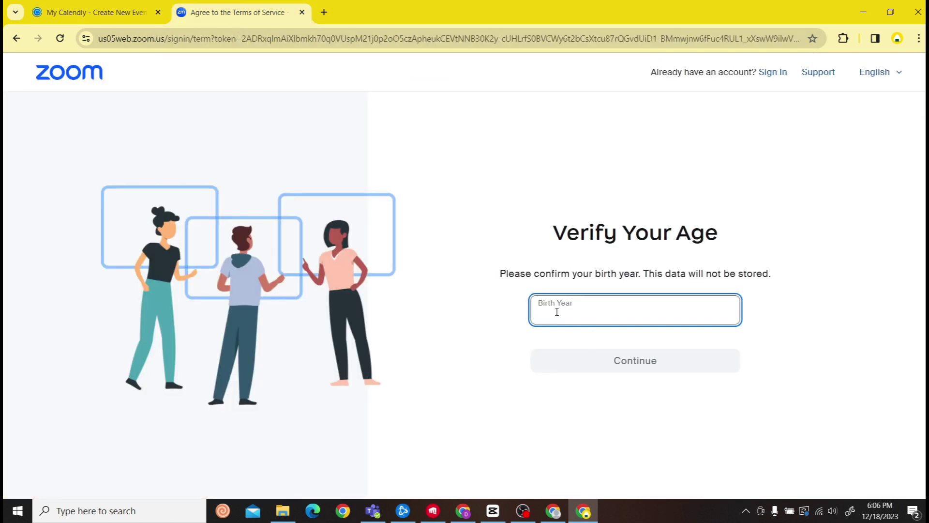
type("190")
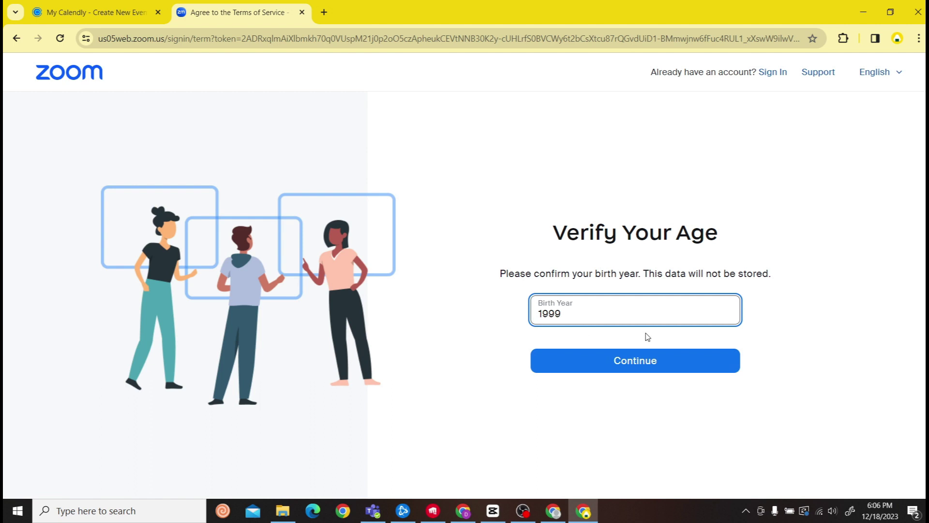
- Submit the birth year and create the Zoom account without the educators option
left_click(649, 361)
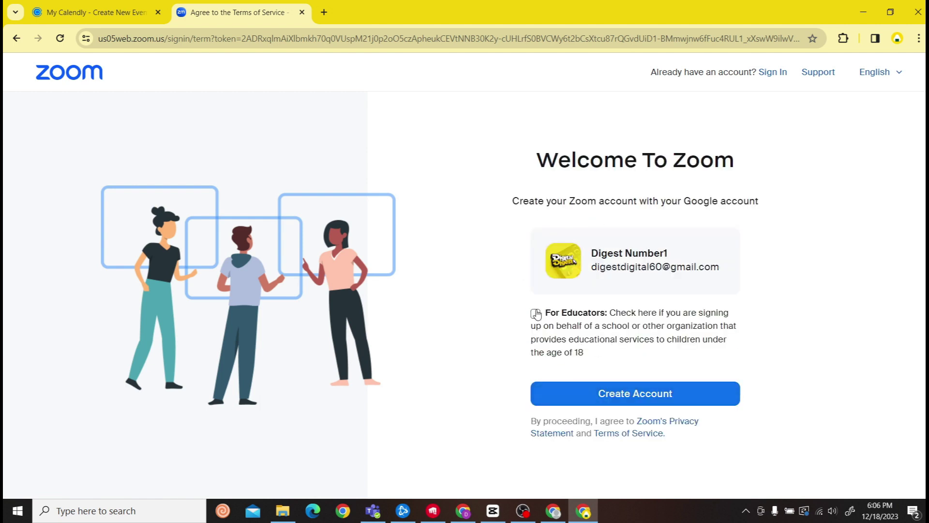
left_click(536, 314)
left_click(537, 289)
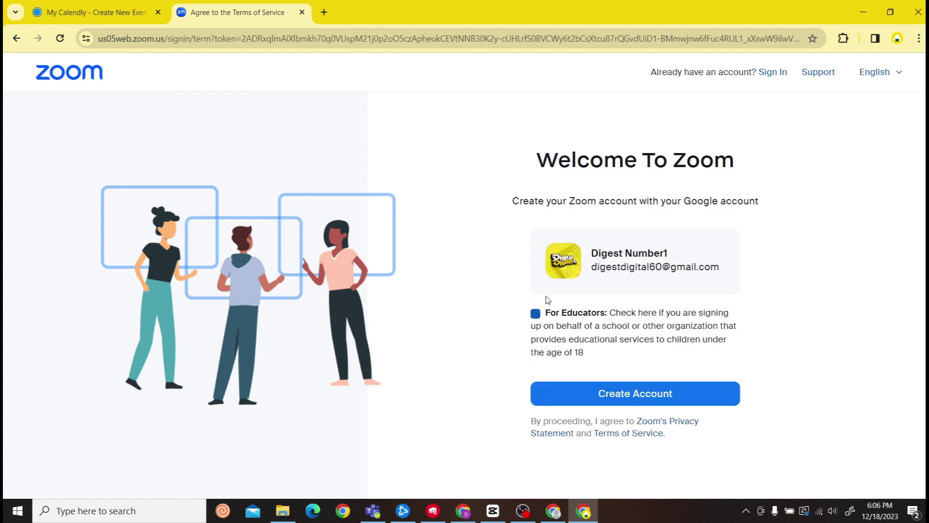
left_click(628, 401)
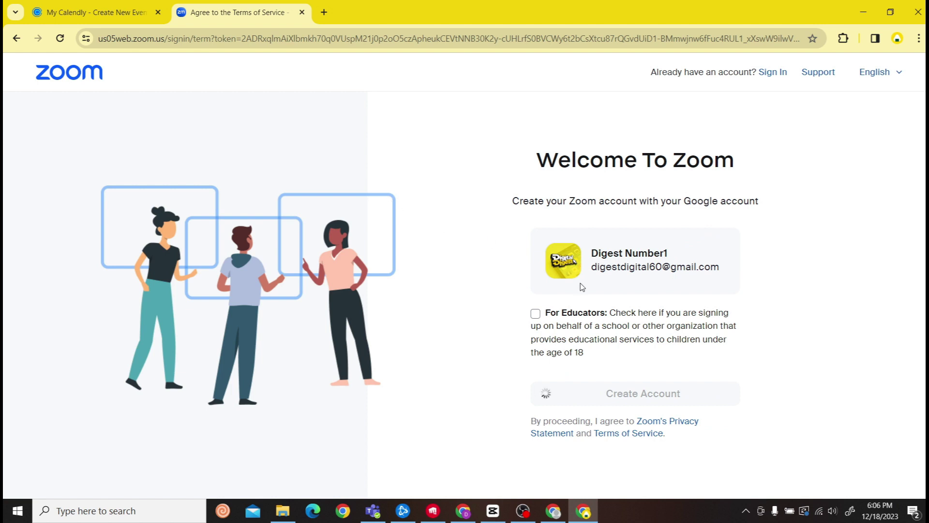
left_click(134, 12)
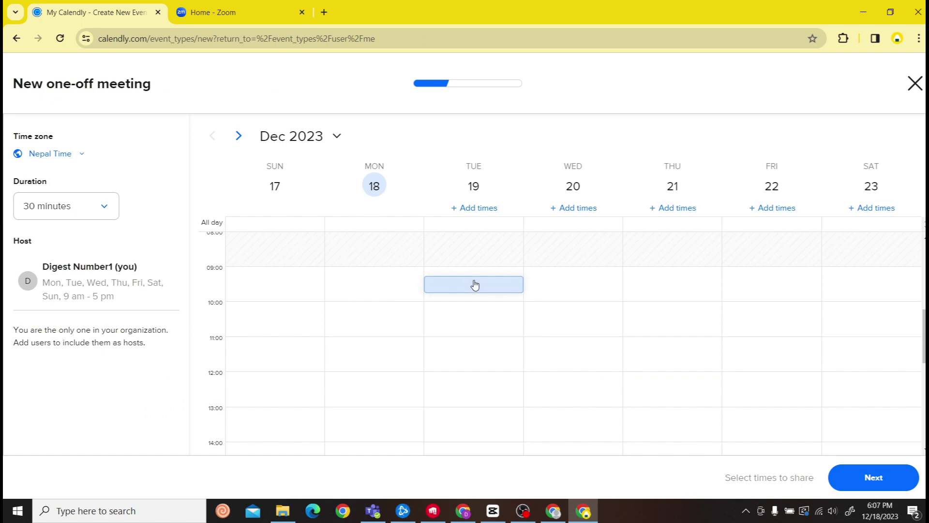
- Pick a Tuesday 19 slot, set Zoom as location, and close the Zoom welcome tab
left_click(480, 273)
left_click(872, 481)
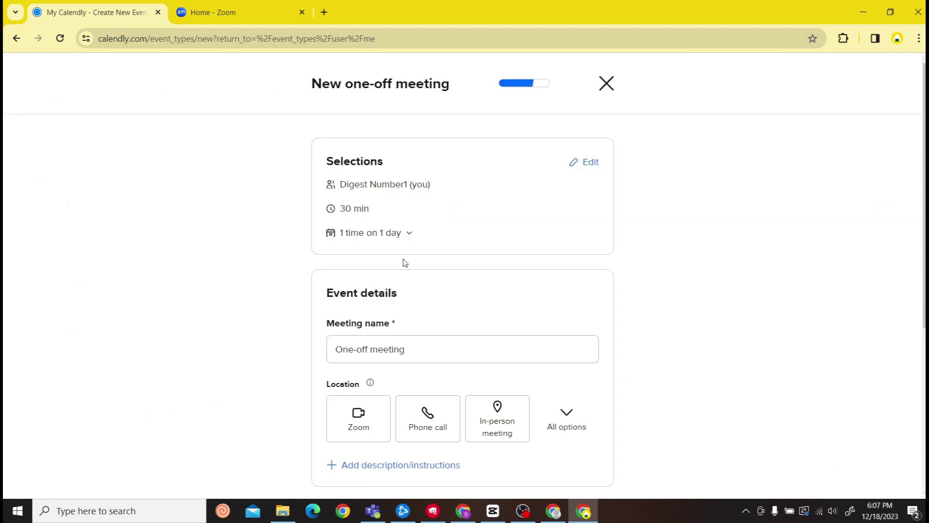
scroll(405, 263, "down", 3)
left_click(373, 220)
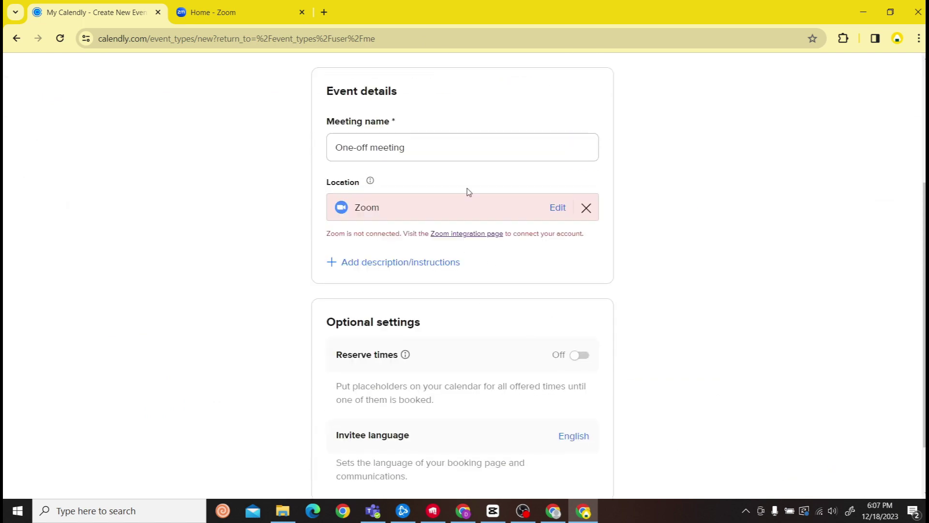
left_click(213, 12)
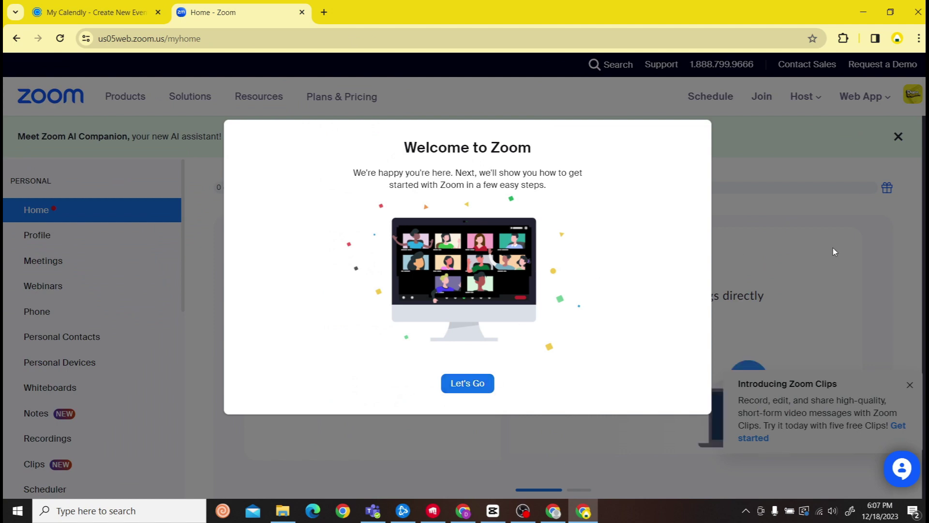
left_click(454, 385)
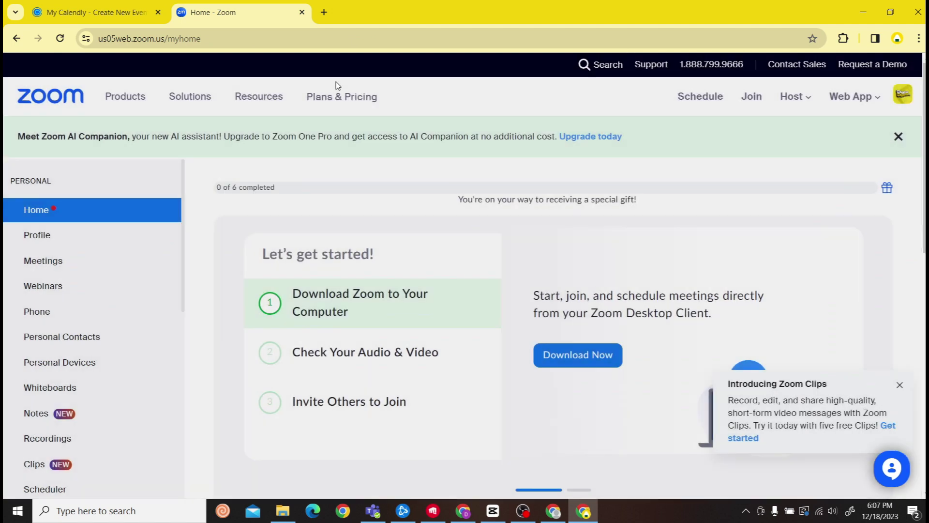
left_click(302, 13)
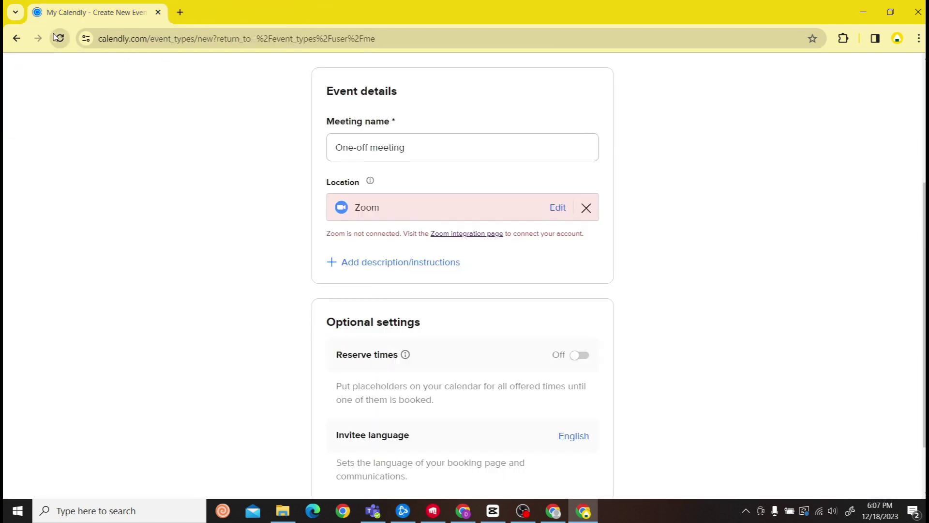
- Open Calendly's Zoom integration page from the warning and start connecting Zoom
left_click(586, 209)
left_click(367, 208)
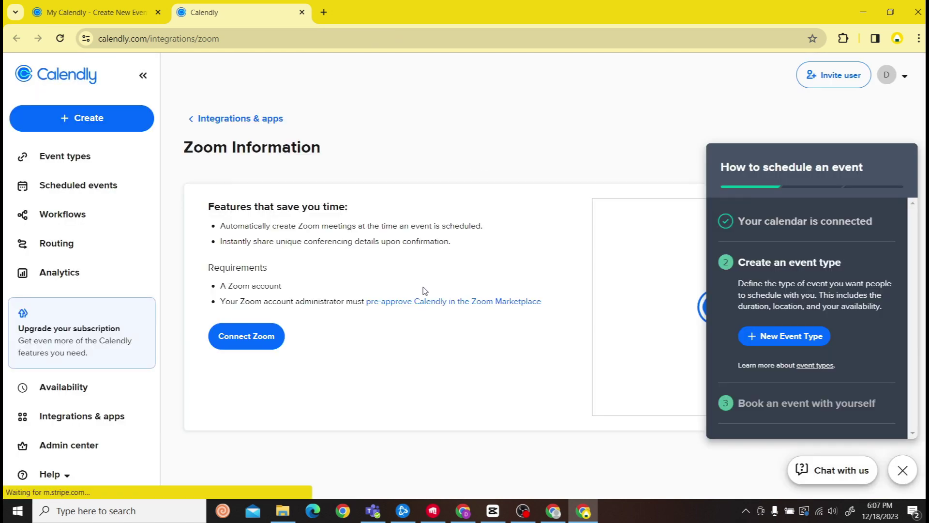
left_click(239, 349)
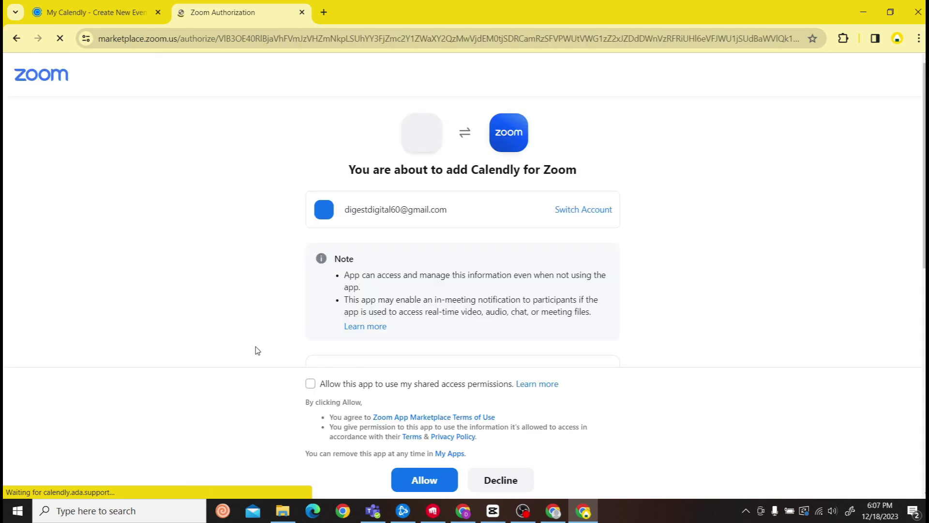
scroll(616, 319, "down", 1)
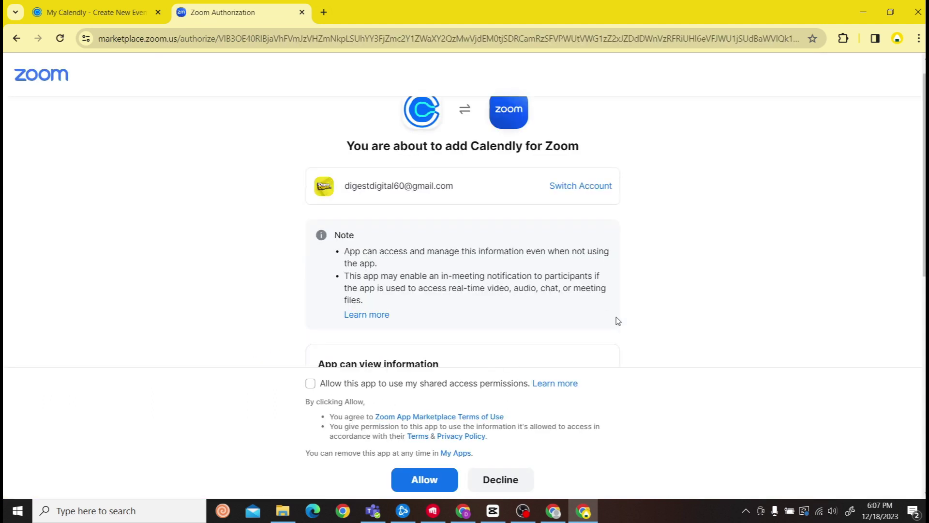
scroll(529, 312, "down", 2)
scroll(494, 320, "down", 3)
scroll(384, 356, "up", 8)
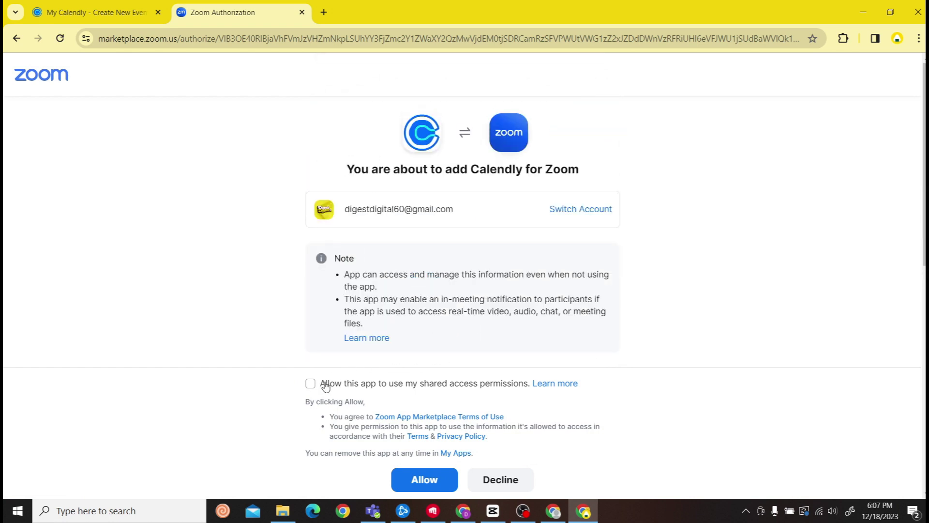
- Grant shared access permissions and allow Calendly to use the Zoom account
left_click(310, 383)
left_click(425, 480)
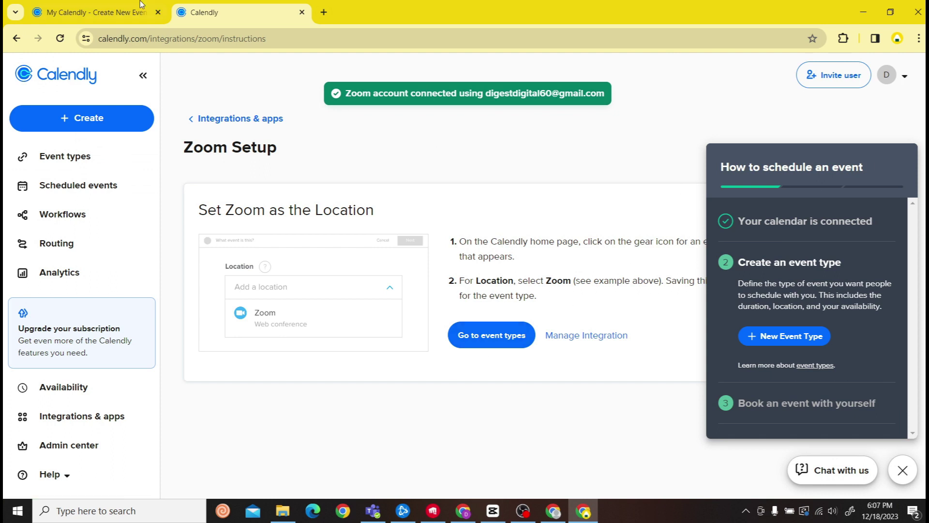
- Back on the meeting setup page, remove and re-add Zoom as location, then reload
left_click(115, 15)
left_click(585, 207)
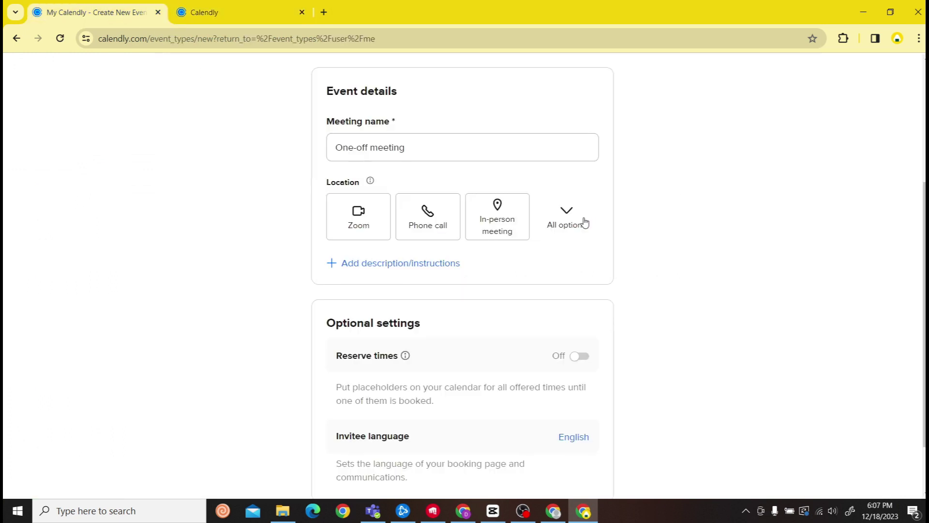
left_click(352, 229)
left_click(60, 37)
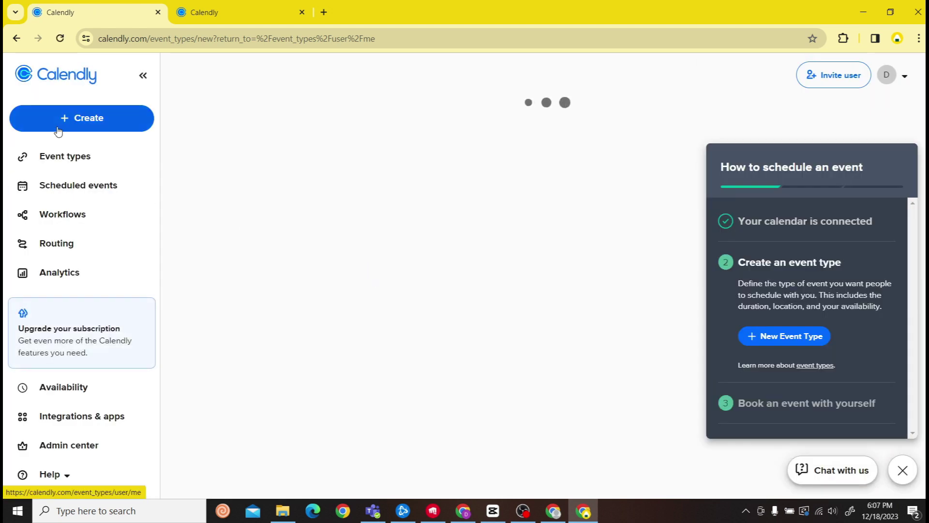
- Create a new one-off meeting on Tuesday 19, 09:15–09:45, with Zoom as location
left_click(81, 118)
left_click(84, 216)
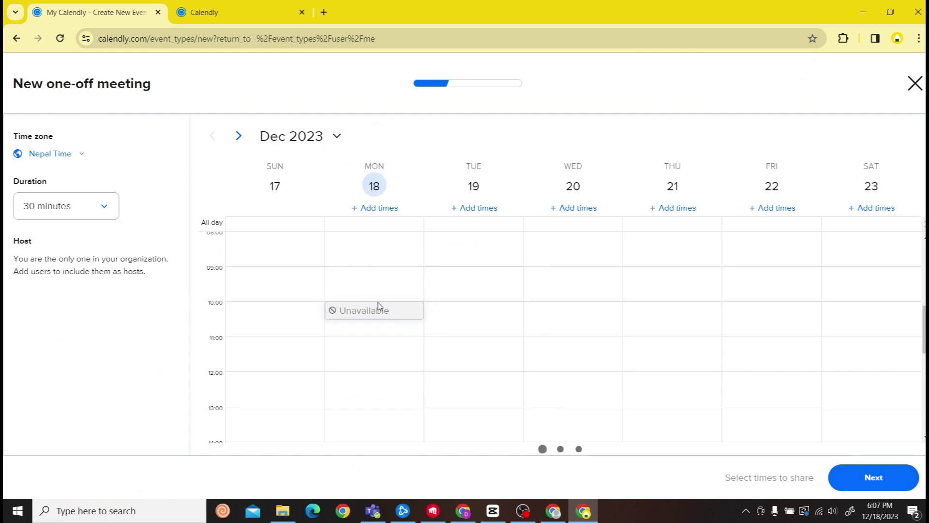
left_click(458, 285)
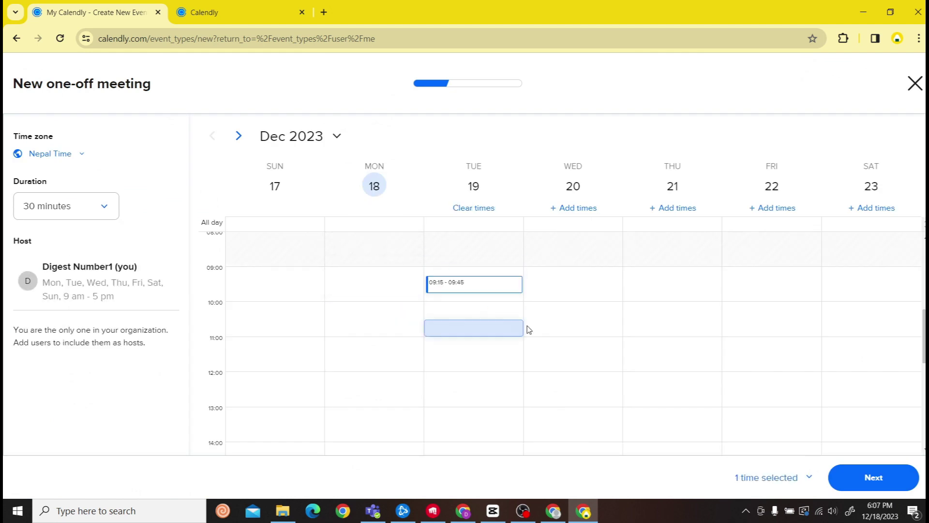
left_click(876, 482)
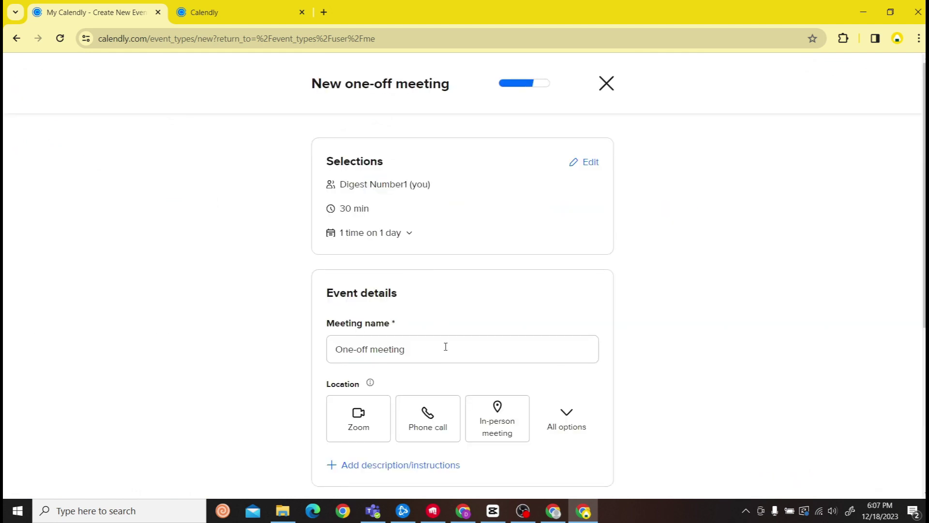
left_click(366, 411)
scroll(428, 412, "down", 3)
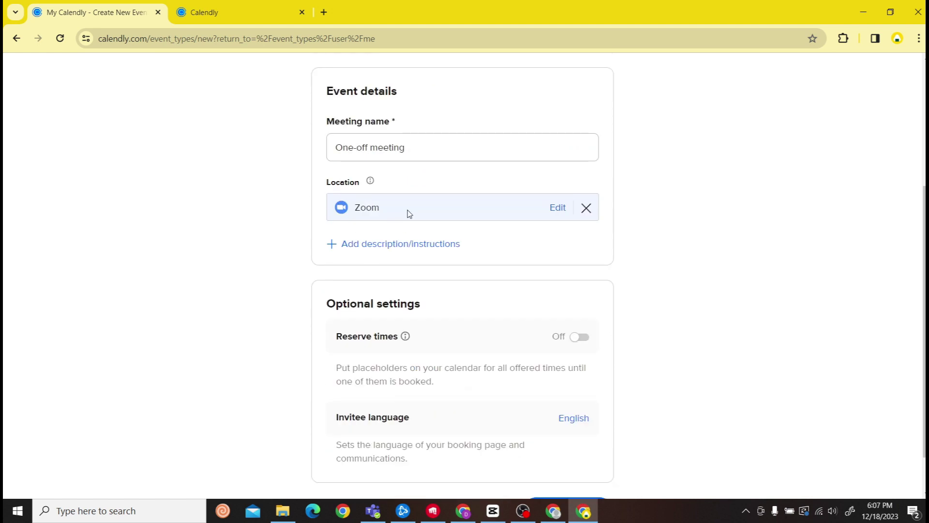
left_click_drag(408, 213, 570, 255)
left_click(613, 304)
scroll(614, 305, "down", 1)
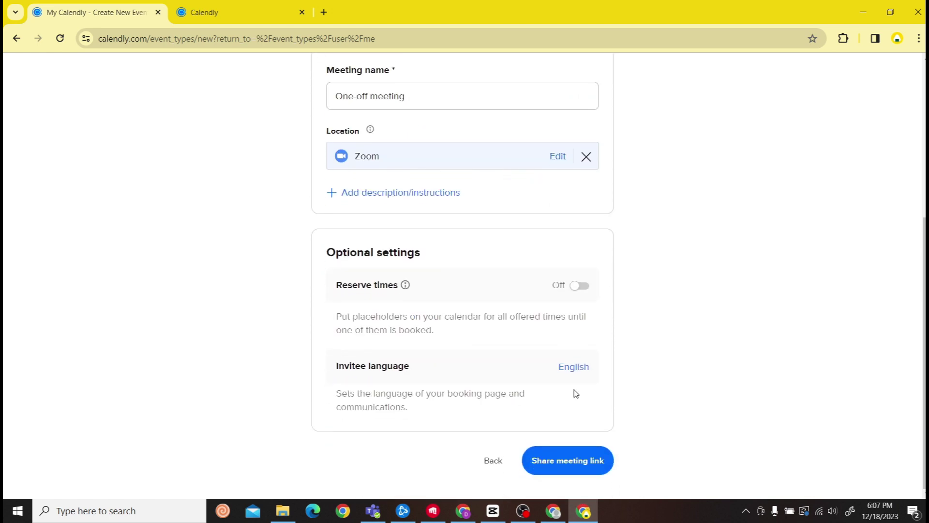
- Copy the one-off meeting's share link and open its booking page in the second tab
left_click(589, 462)
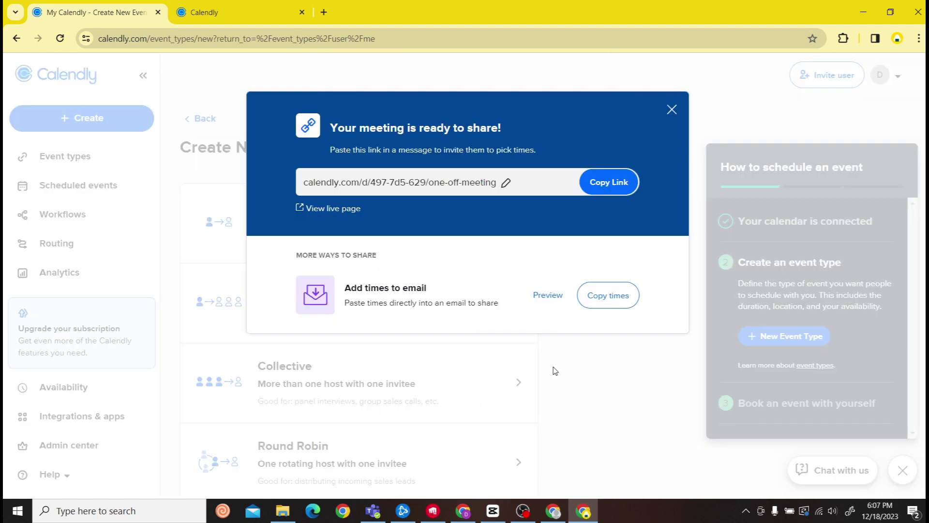
left_click(601, 186)
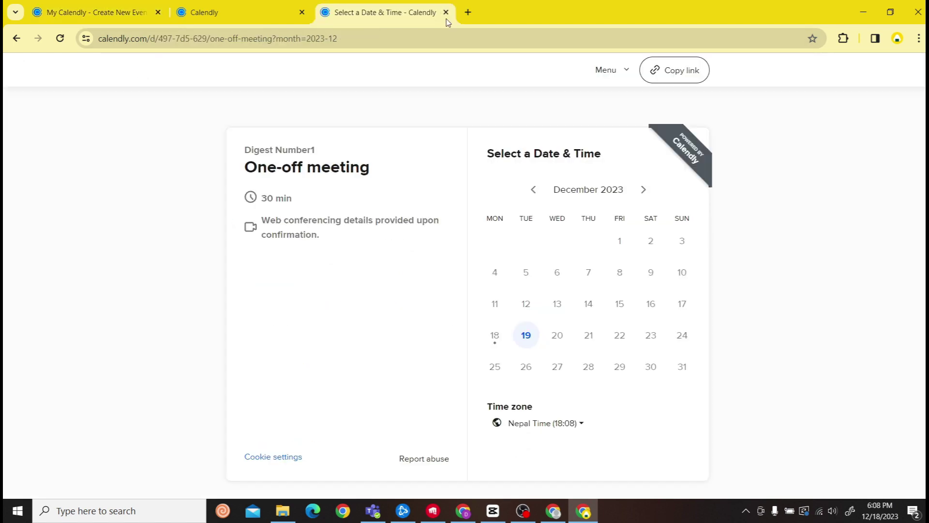
left_click(278, 20)
left_click(300, 41)
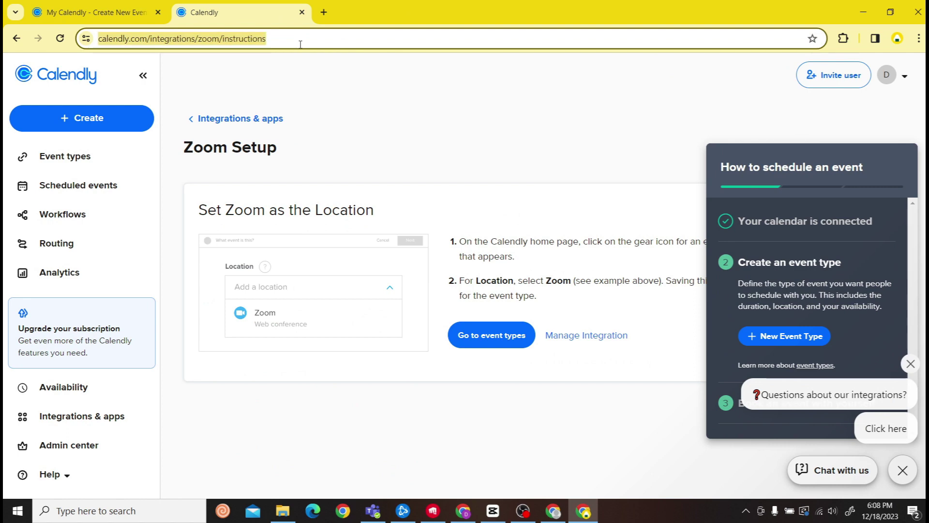
key("ctrl+v")
key("Return")
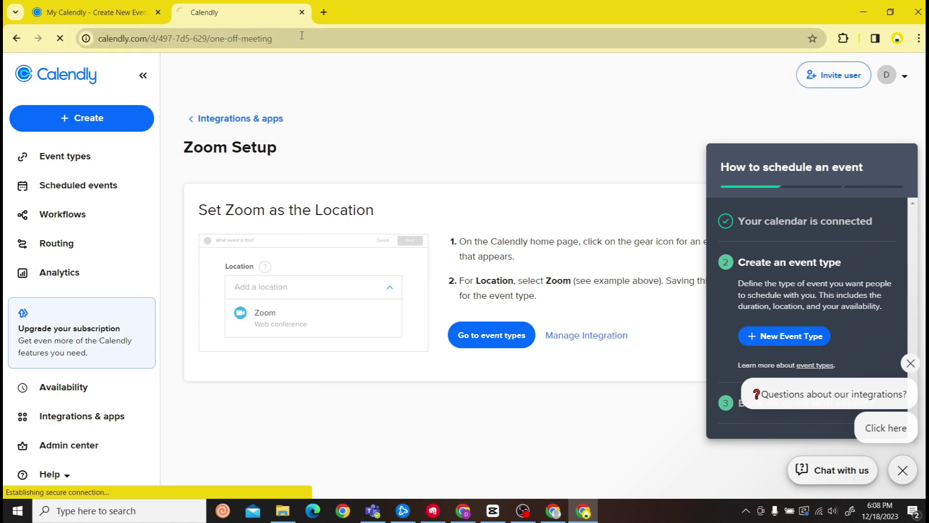
- Close the second browser tab showing the meeting booking page
left_click(302, 13)
scroll(353, 371, "down", 3)
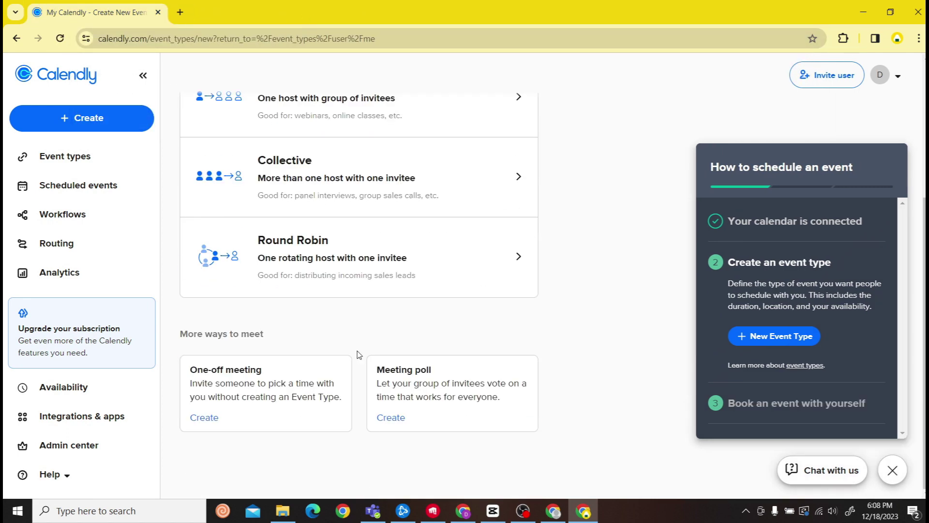
scroll(439, 301, "up", 3)
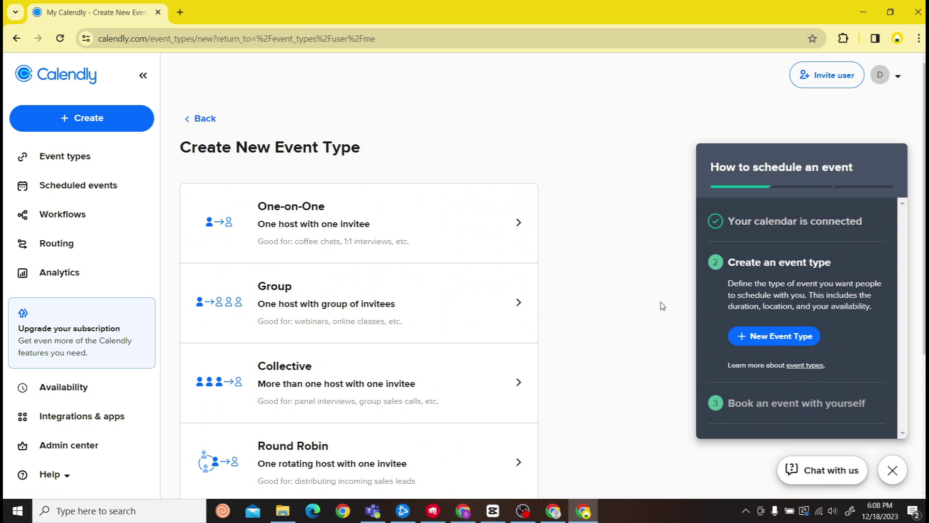
scroll(479, 322, "down", 3)
scroll(475, 353, "up", 3)
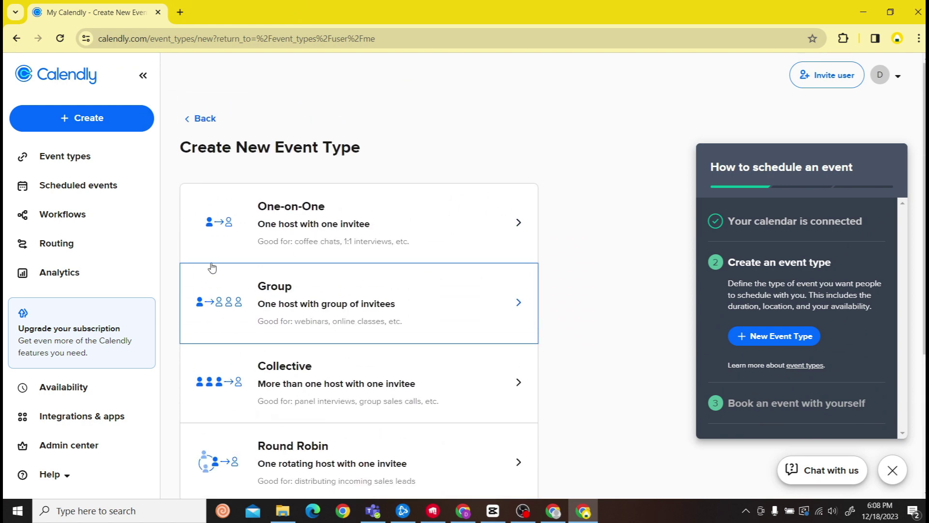